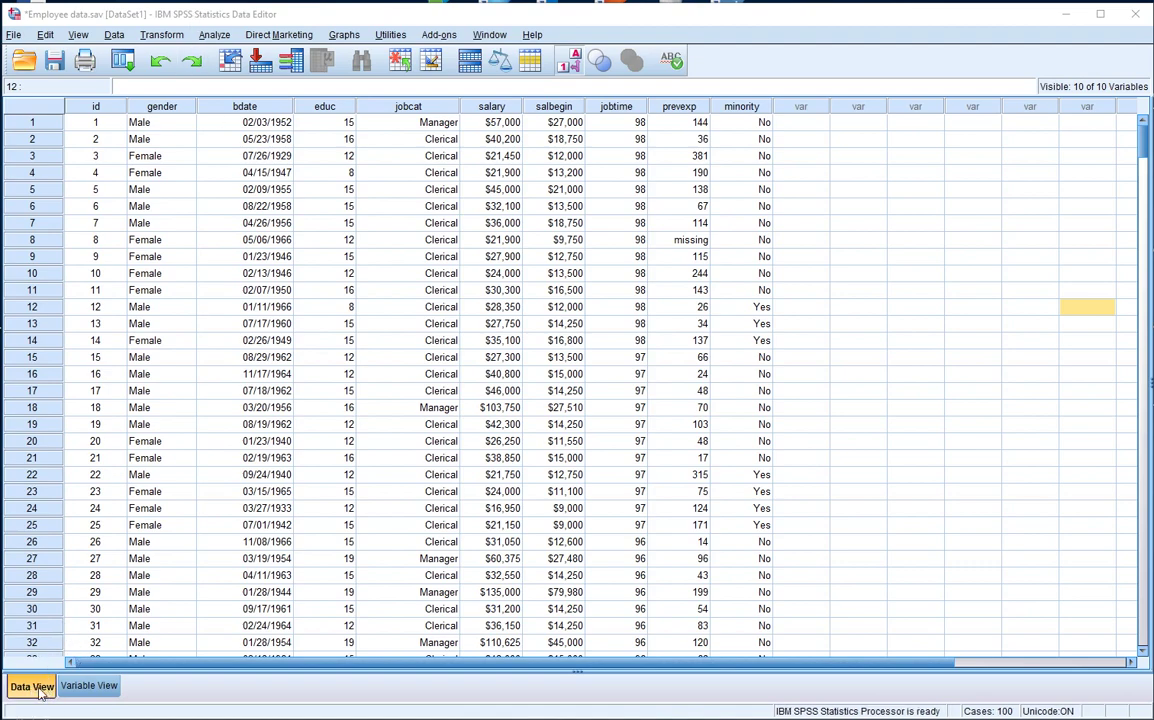
Review the variable definitions, then highlight case rows 1, 2, 3 and 6 and the salary column
{"action": "left_click", "coordinate": [89, 687]}
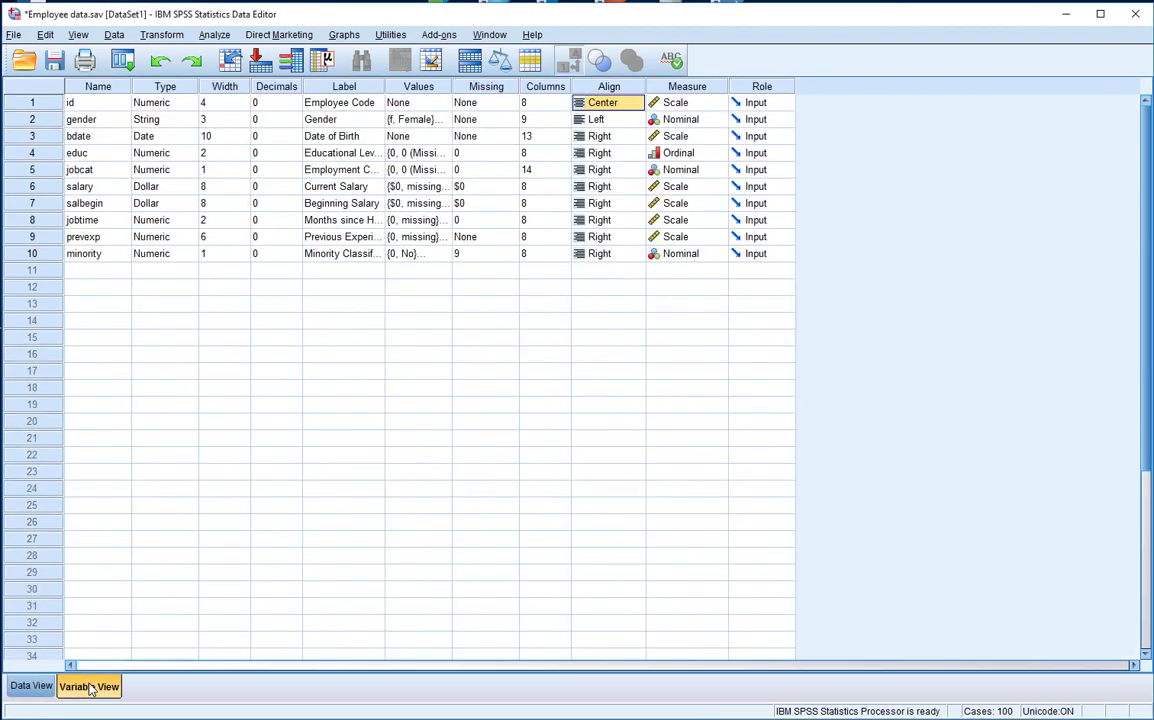
{"action": "left_click", "coordinate": [33, 688]}
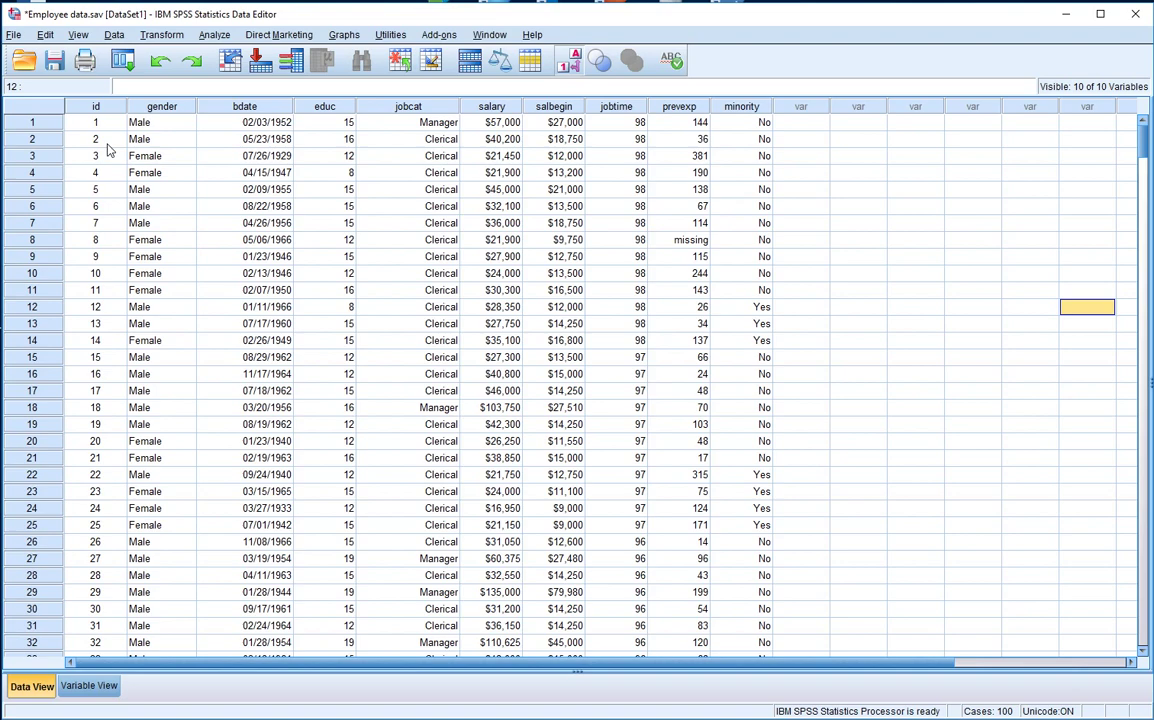
{"action": "left_click", "coordinate": [33, 124]}
{"action": "left_click", "coordinate": [35, 140]}
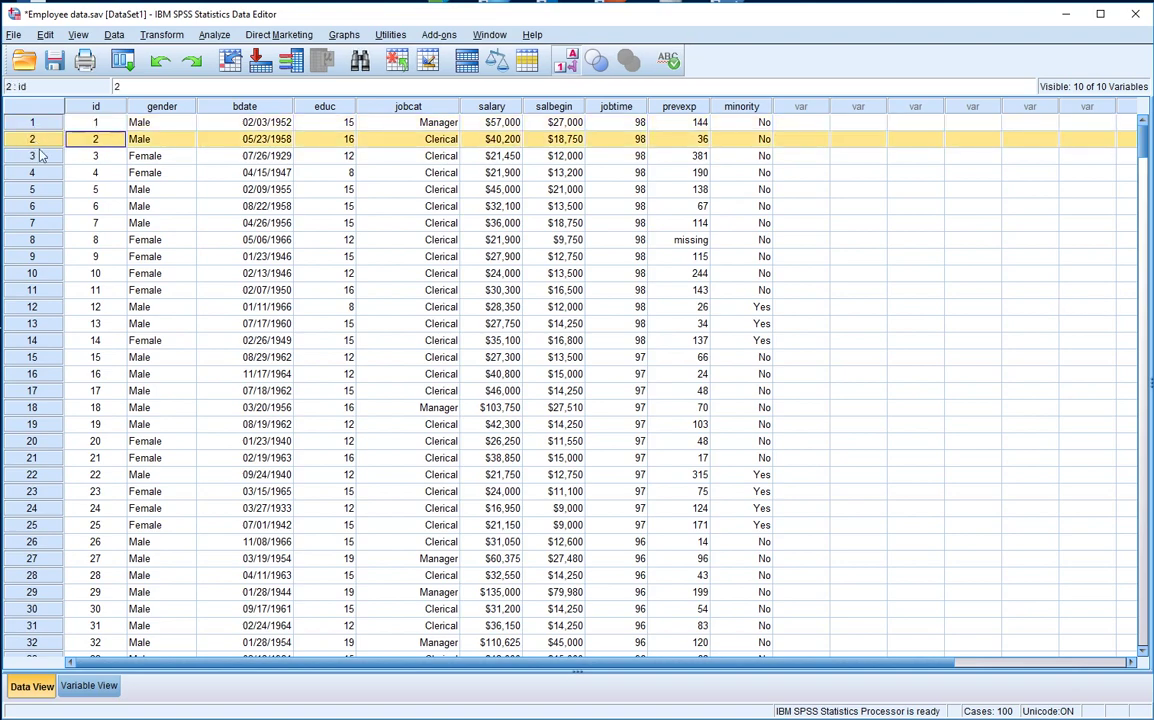
{"action": "left_click", "coordinate": [41, 157]}
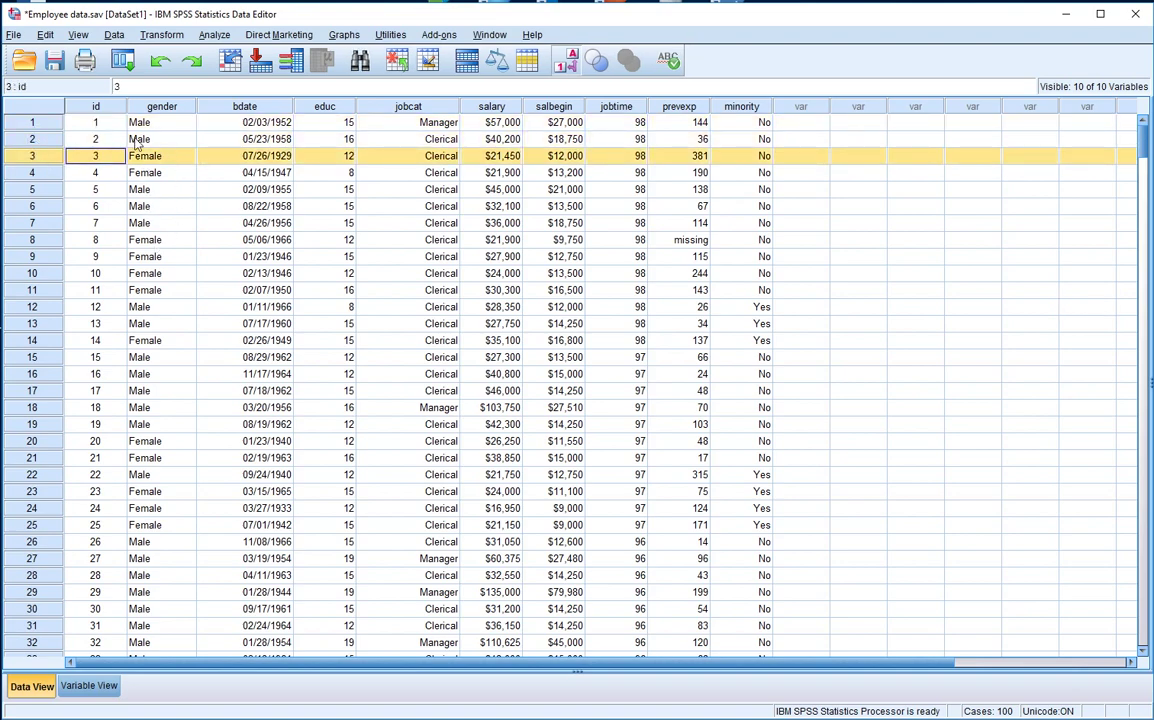
{"action": "left_click", "coordinate": [32, 122]}
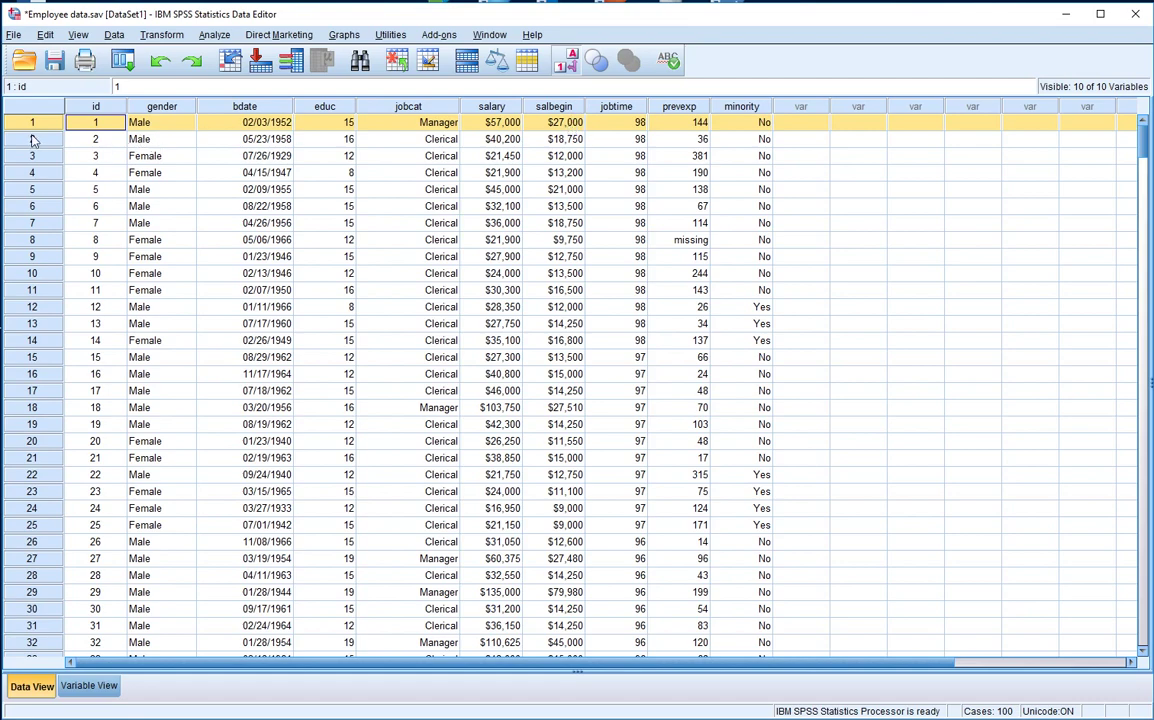
{"action": "left_click", "coordinate": [40, 207]}
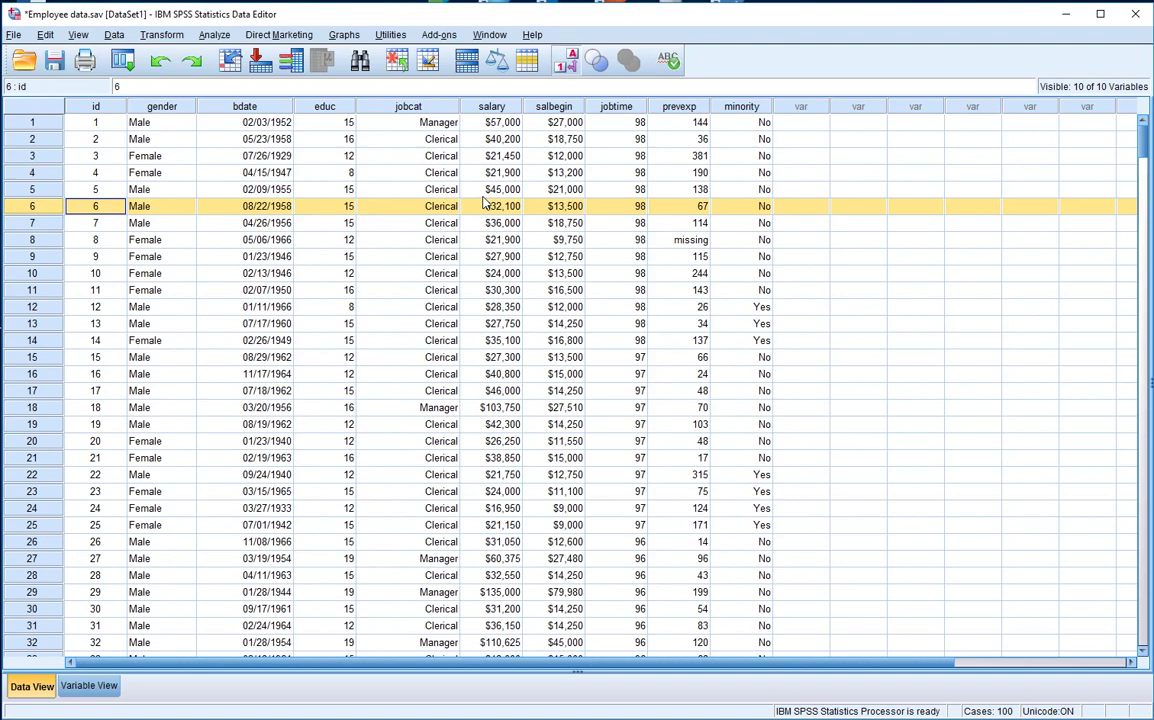
{"action": "left_click", "coordinate": [491, 107]}
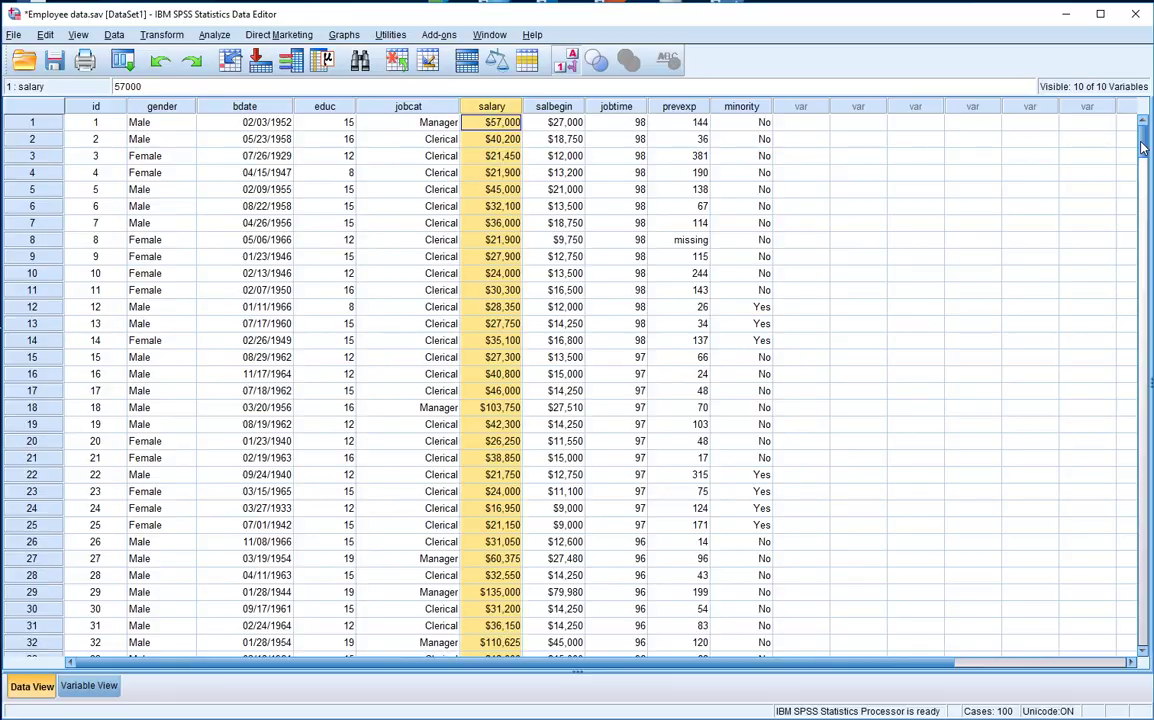
{"action": "left_click_drag", "start_coordinate": [1143, 148], "coordinate": [1137, 615]}
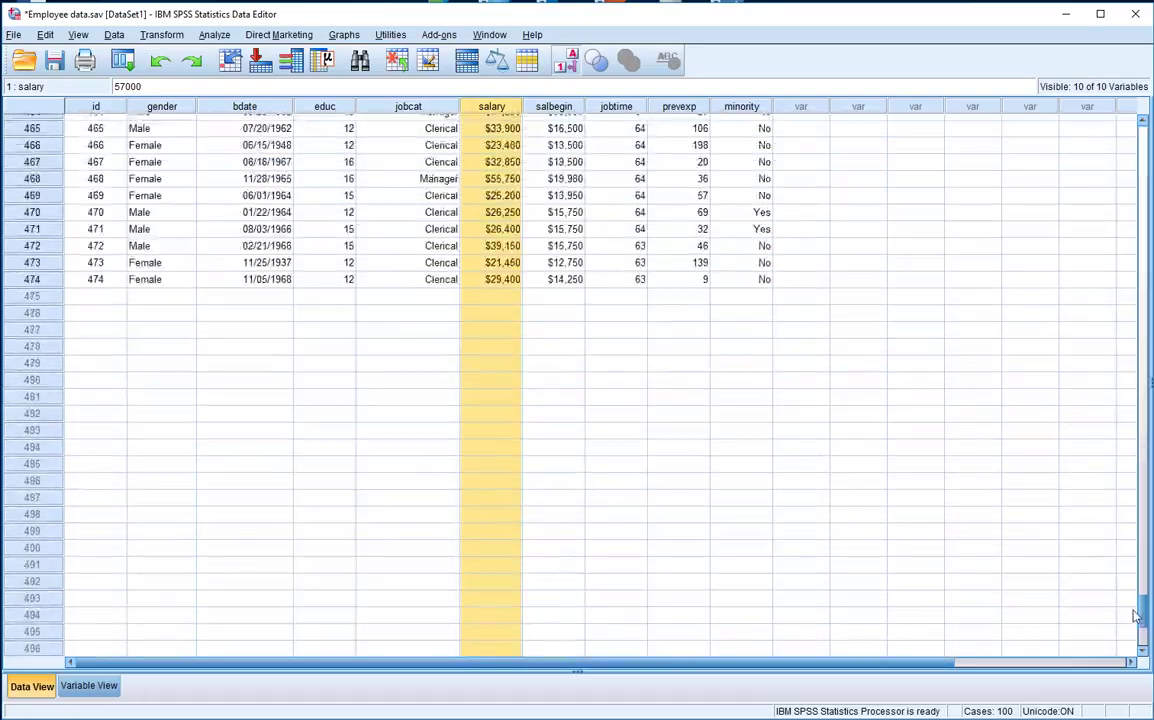
{"action": "left_click", "coordinate": [20, 369]}
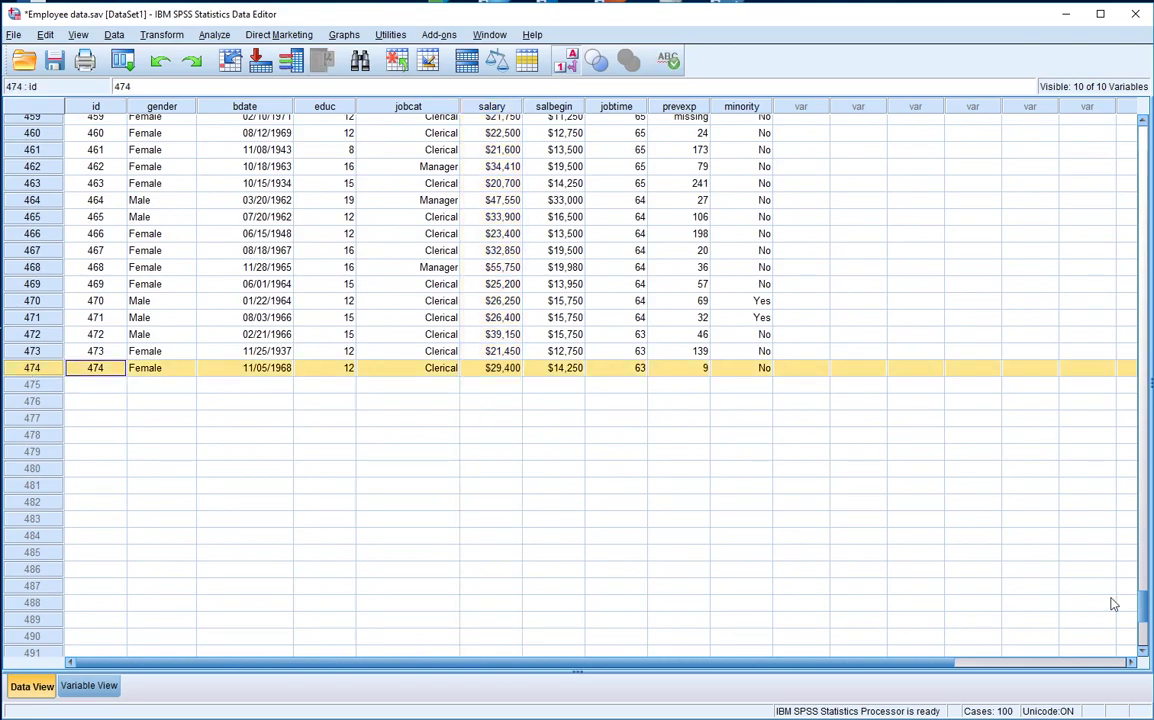
{"action": "left_click_drag", "start_coordinate": [1143, 600], "coordinate": [1143, 147]}
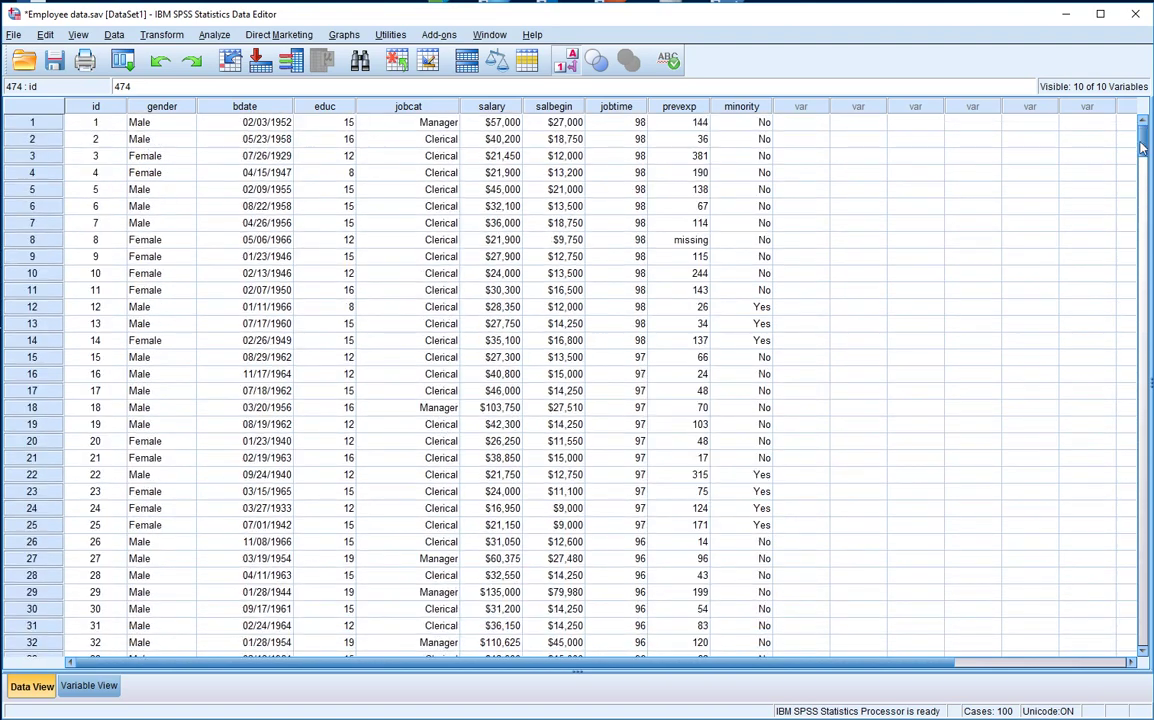
Bring up the legacy Histogram dialog from the Graphs menu, with Current Salary as its variable
{"action": "left_click", "coordinate": [344, 35]}
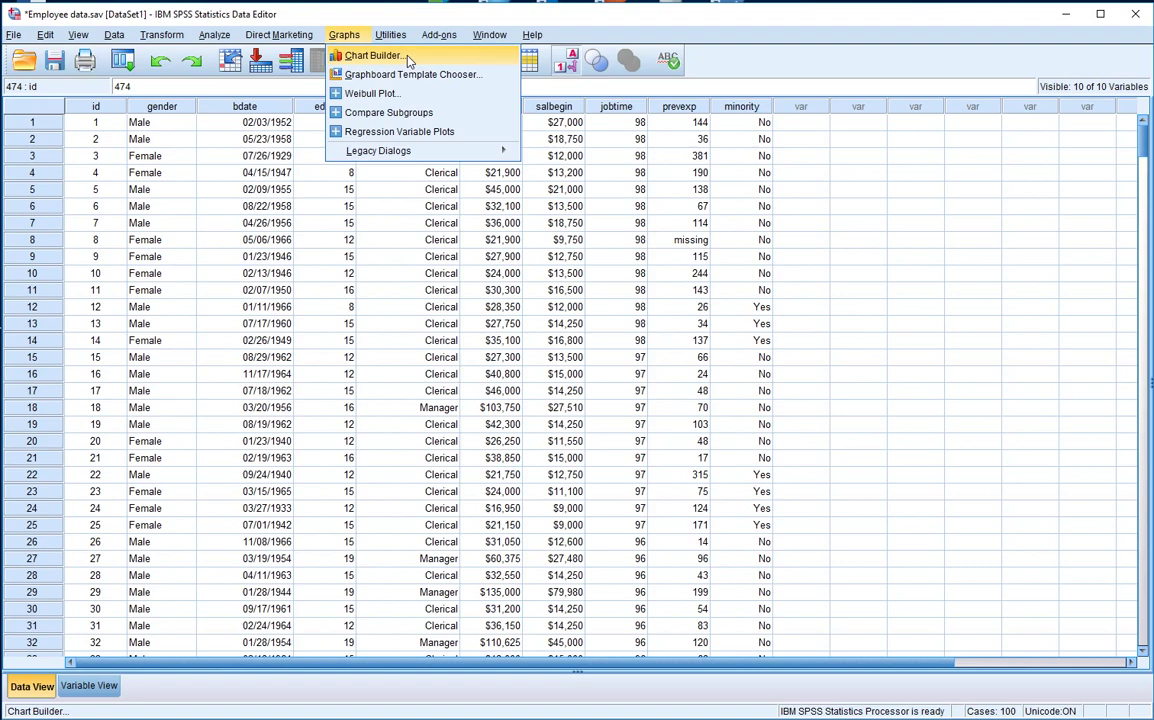
{"action": "mouse_move", "coordinate": [416, 158]}
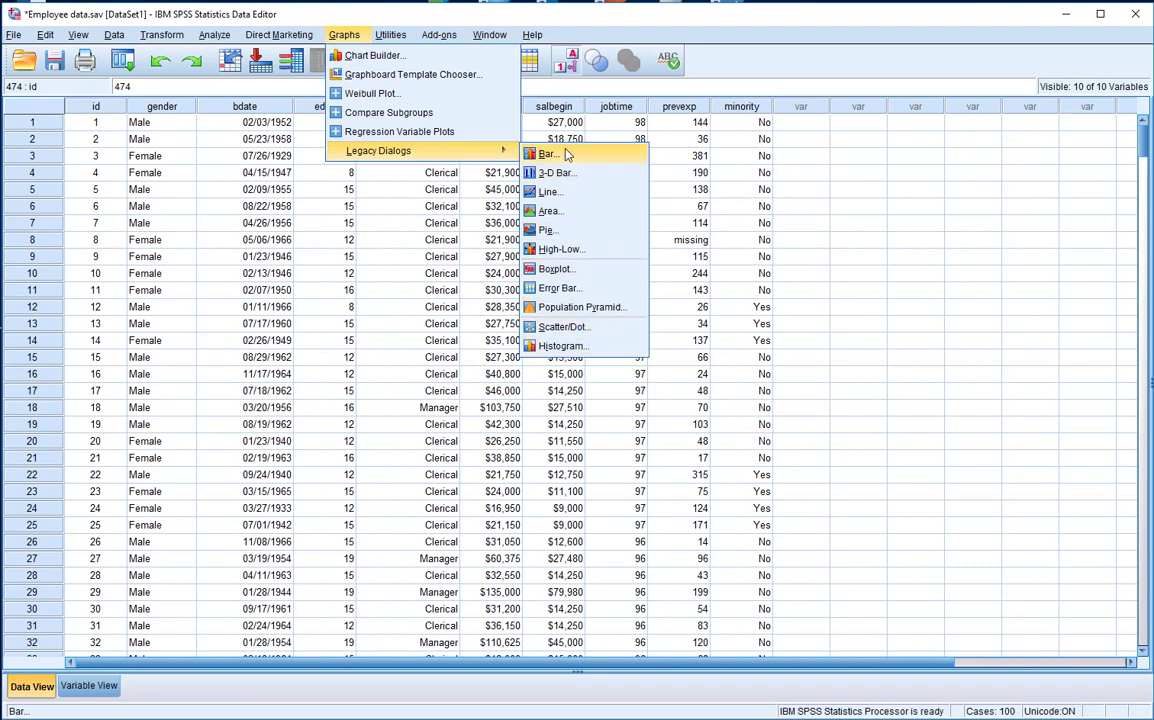
{"action": "left_click", "coordinate": [664, 59]}
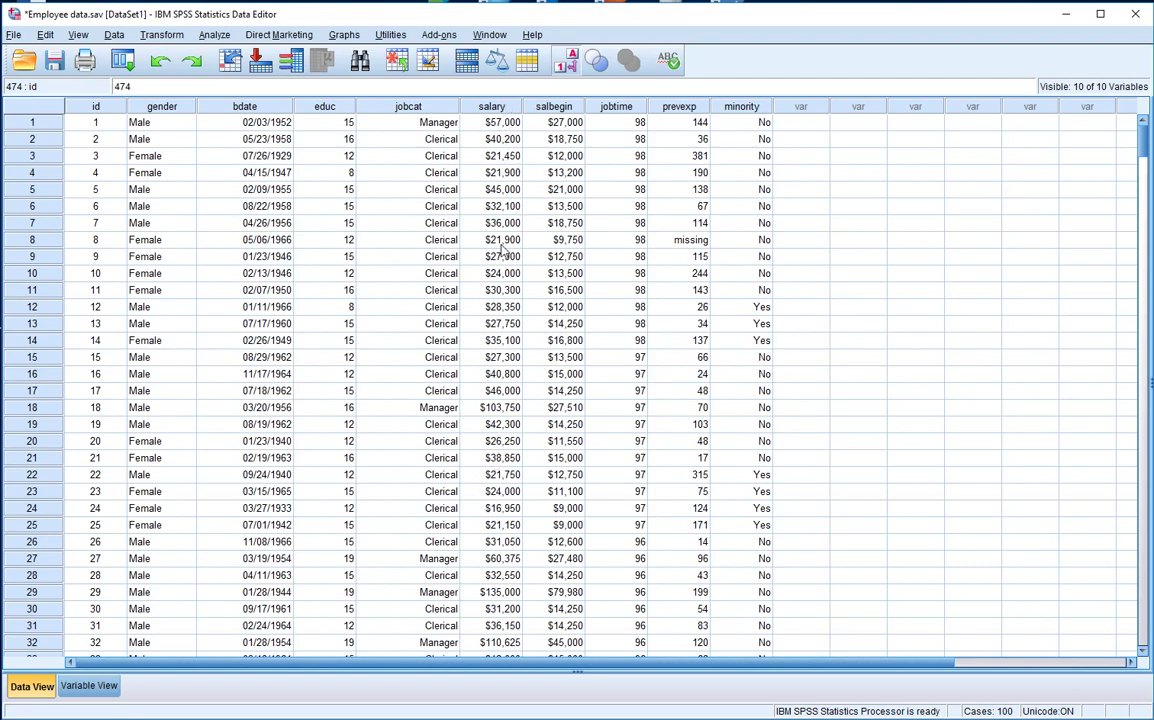
{"action": "left_click", "coordinate": [345, 35]}
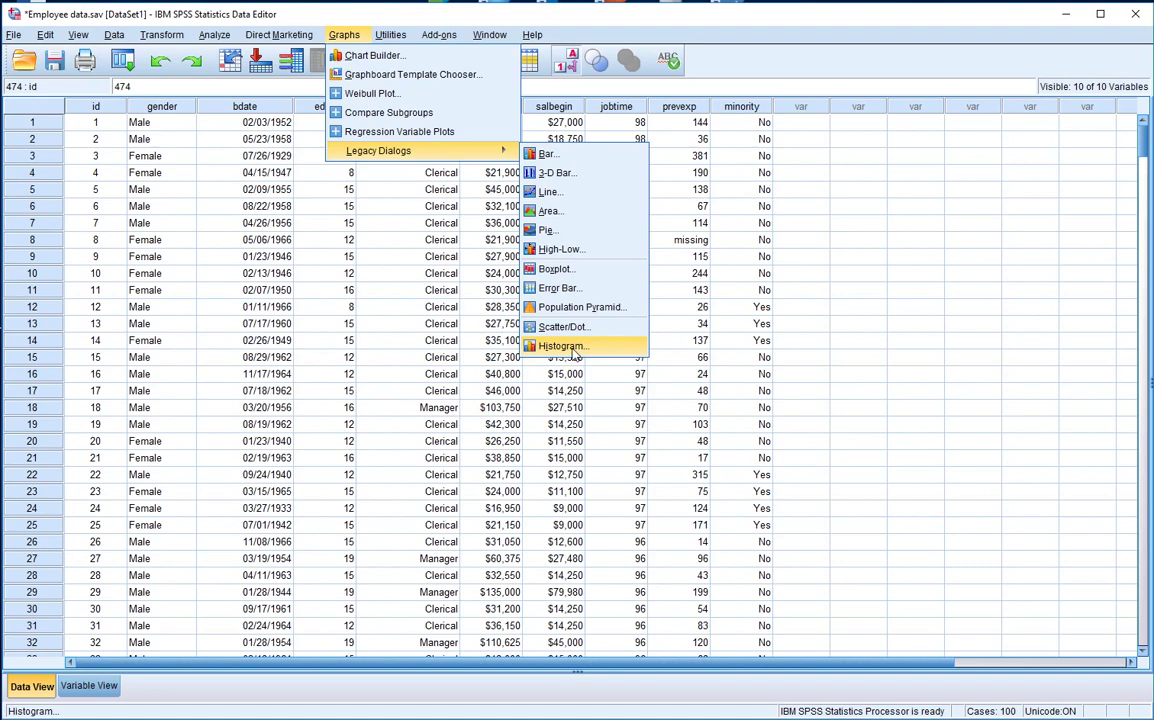
{"action": "left_click", "coordinate": [560, 346]}
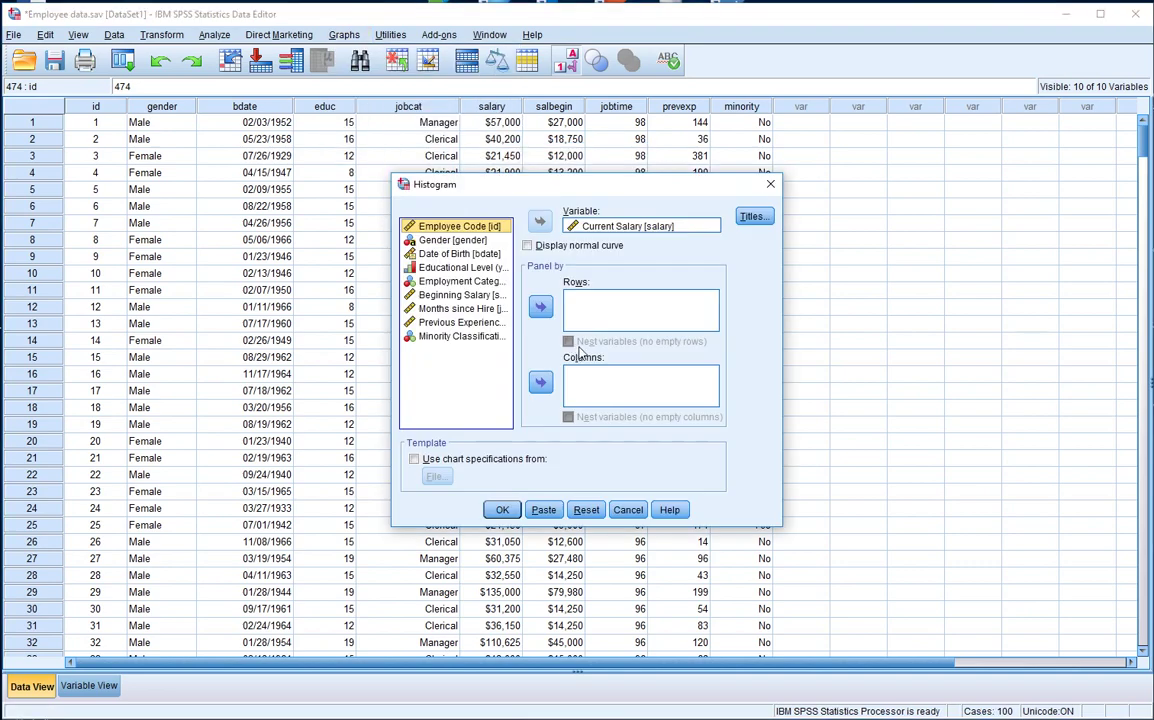
Chart Current Salary [salary] as a histogram (mean $34,419.57, std. dev. $17,075.661, N = 474)
{"action": "left_click", "coordinate": [631, 227]}
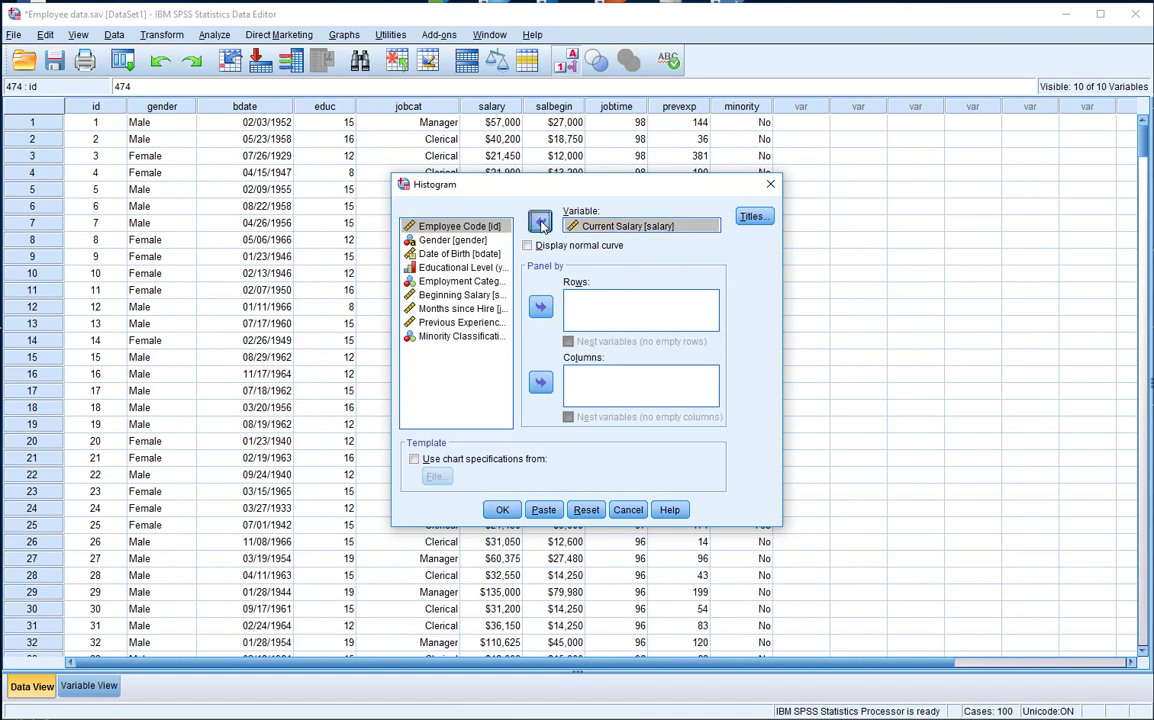
{"action": "left_click", "coordinate": [540, 221]}
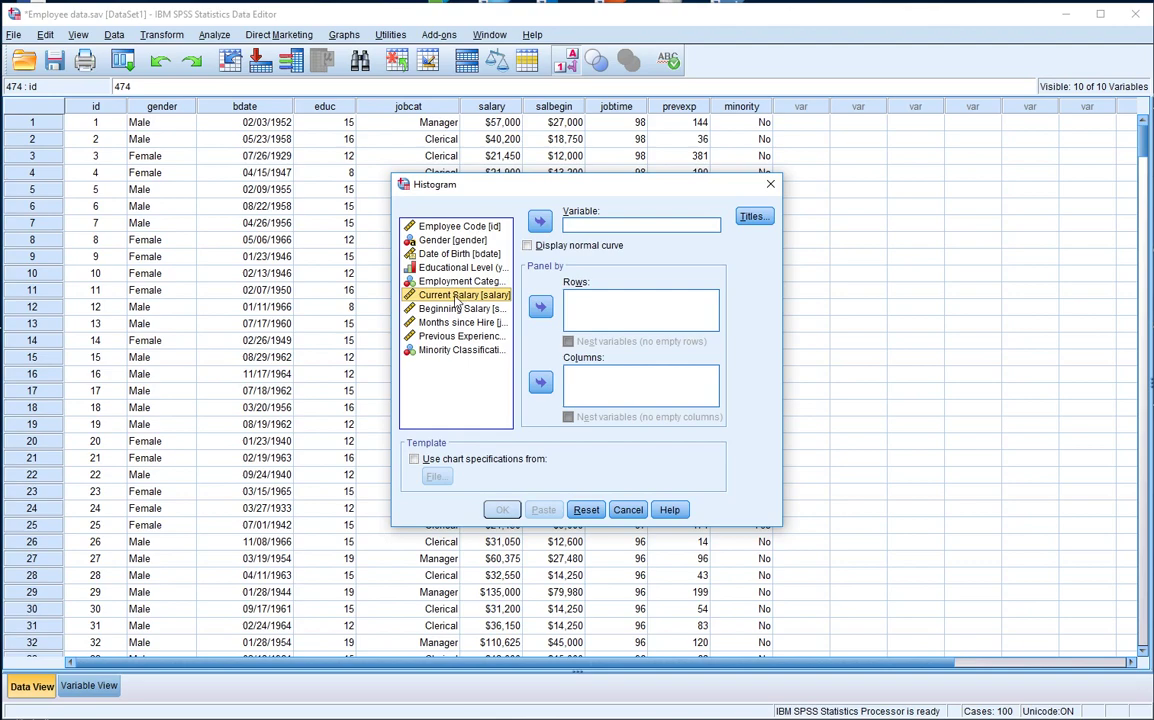
{"action": "key", "text": "Up"}
{"action": "key", "text": "Up"}
{"action": "key", "text": "Down"}
{"action": "key", "text": "Down"}
{"action": "left_click", "coordinate": [541, 222]}
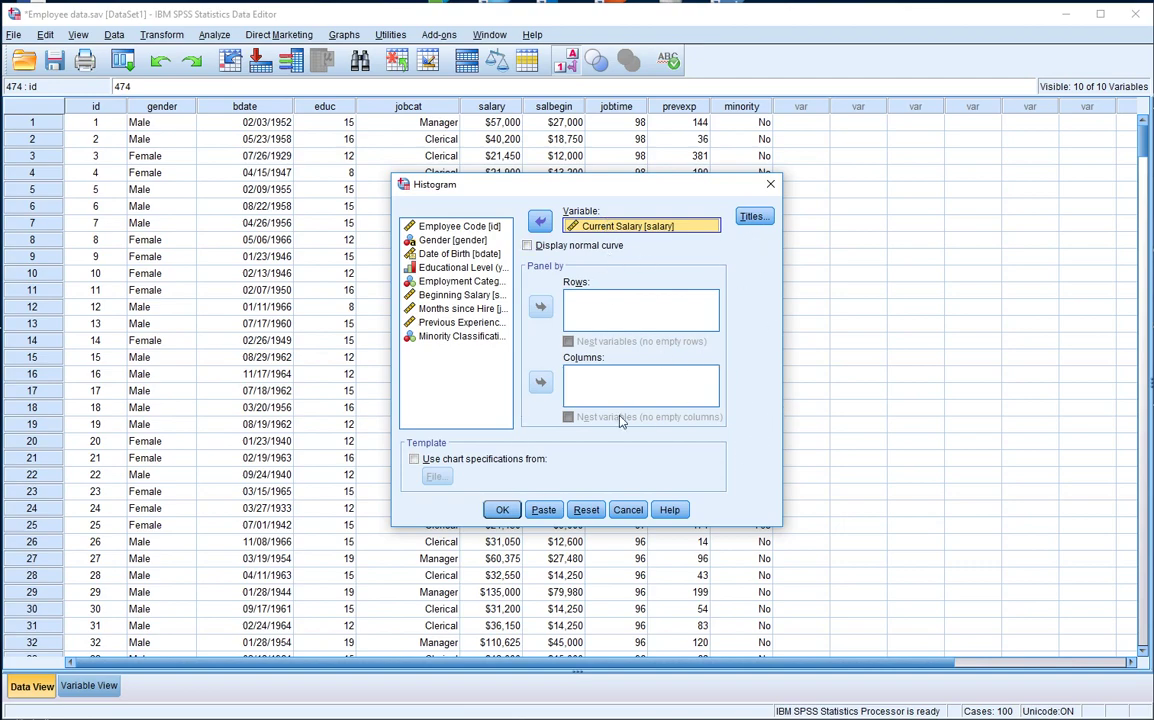
{"action": "left_click", "coordinate": [500, 511]}
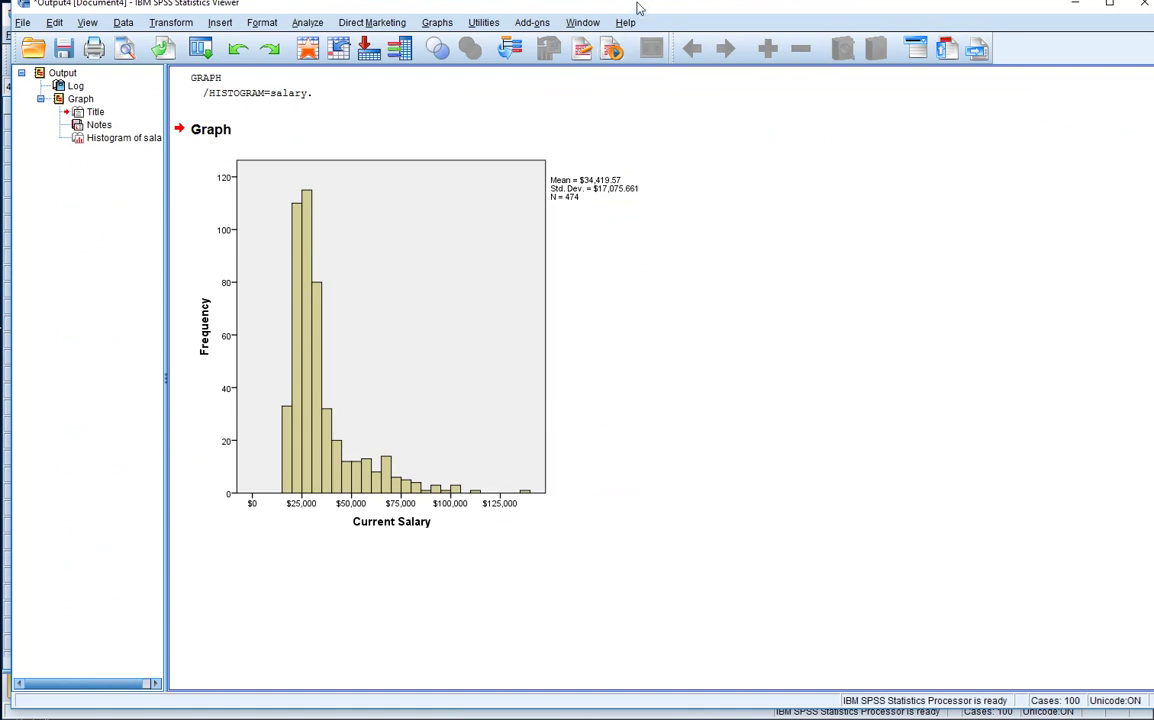
{"action": "left_click", "coordinate": [361, 196]}
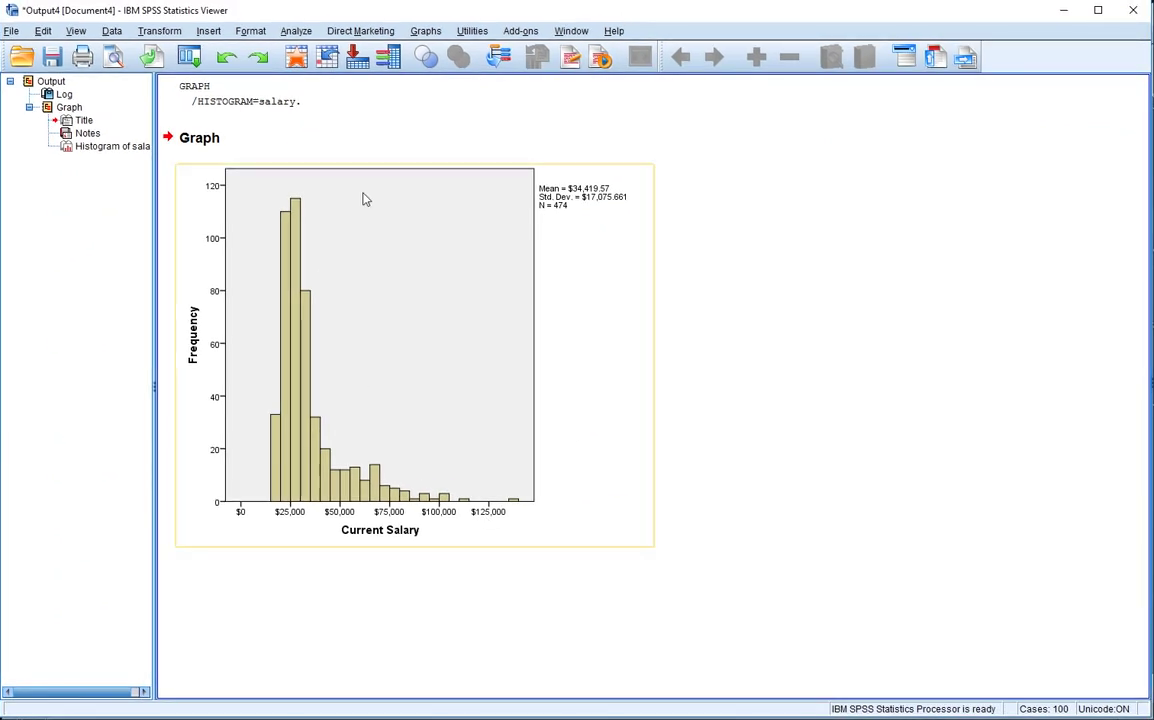
{"action": "left_click", "coordinate": [755, 448]}
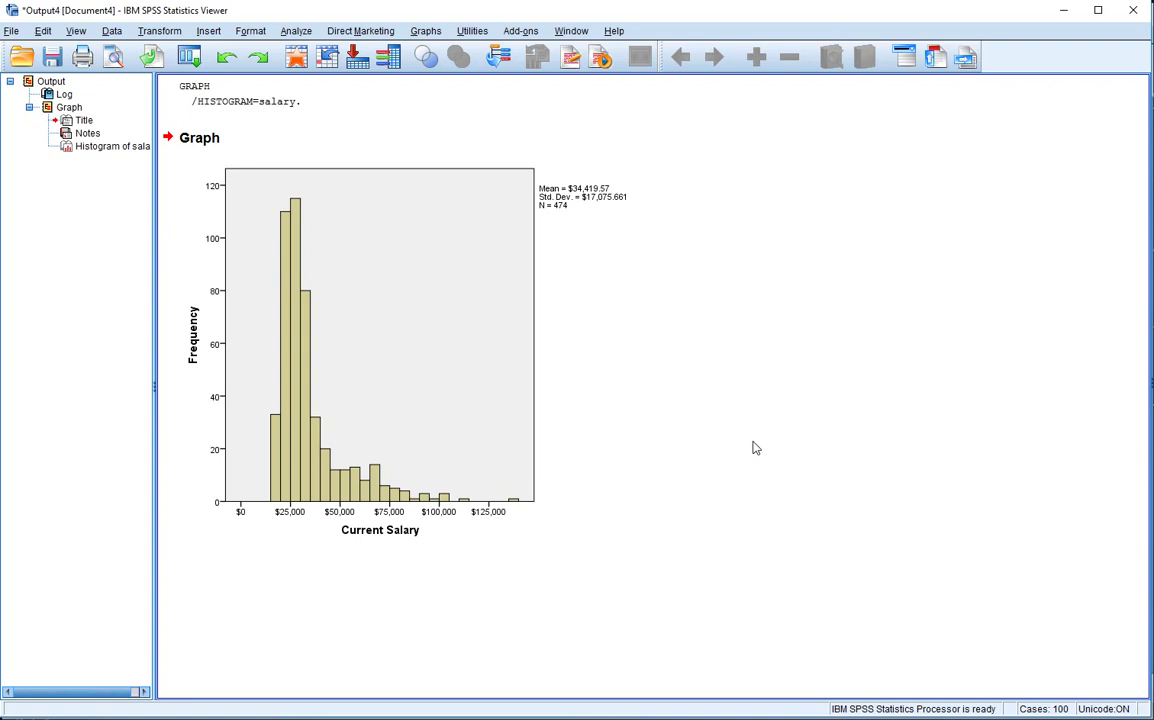
{"action": "left_click", "coordinate": [330, 342]}
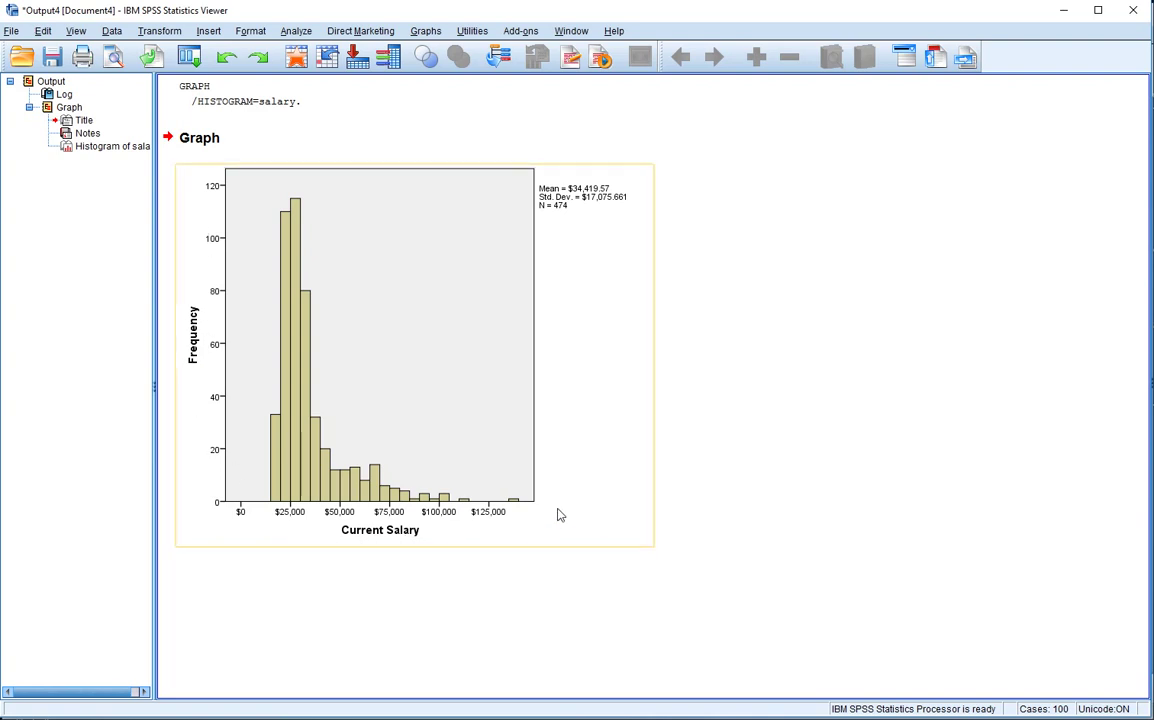
{"action": "left_click", "coordinate": [850, 389]}
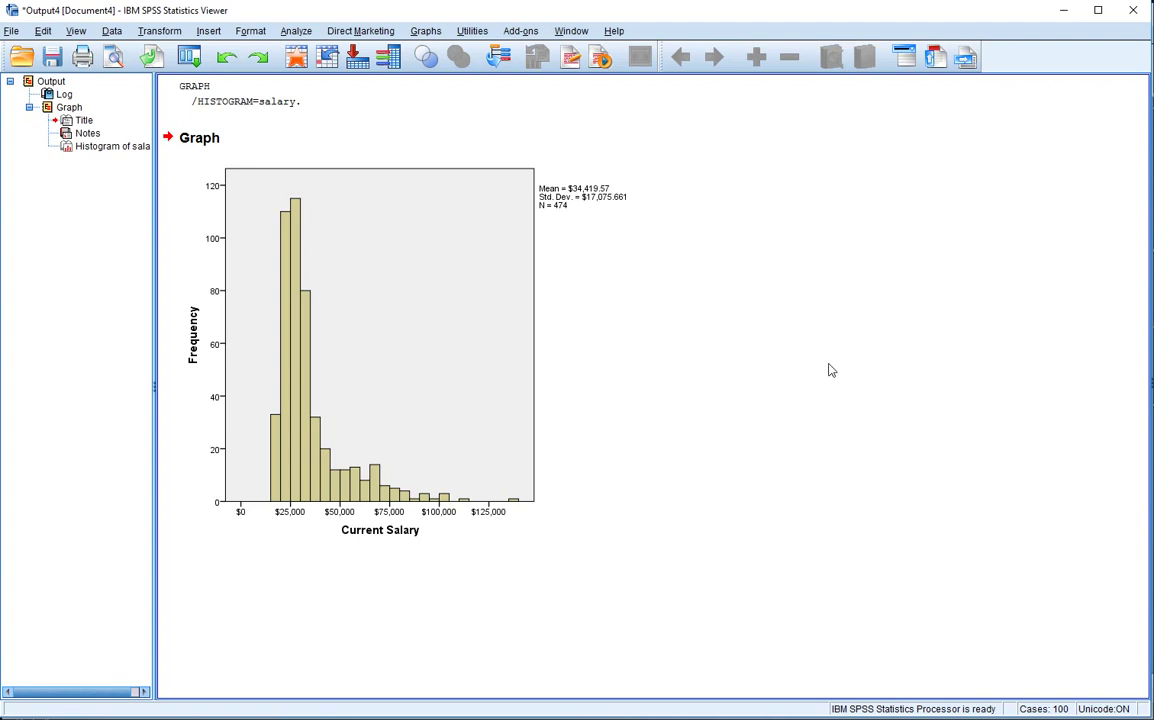
{"action": "left_click", "coordinate": [306, 257]}
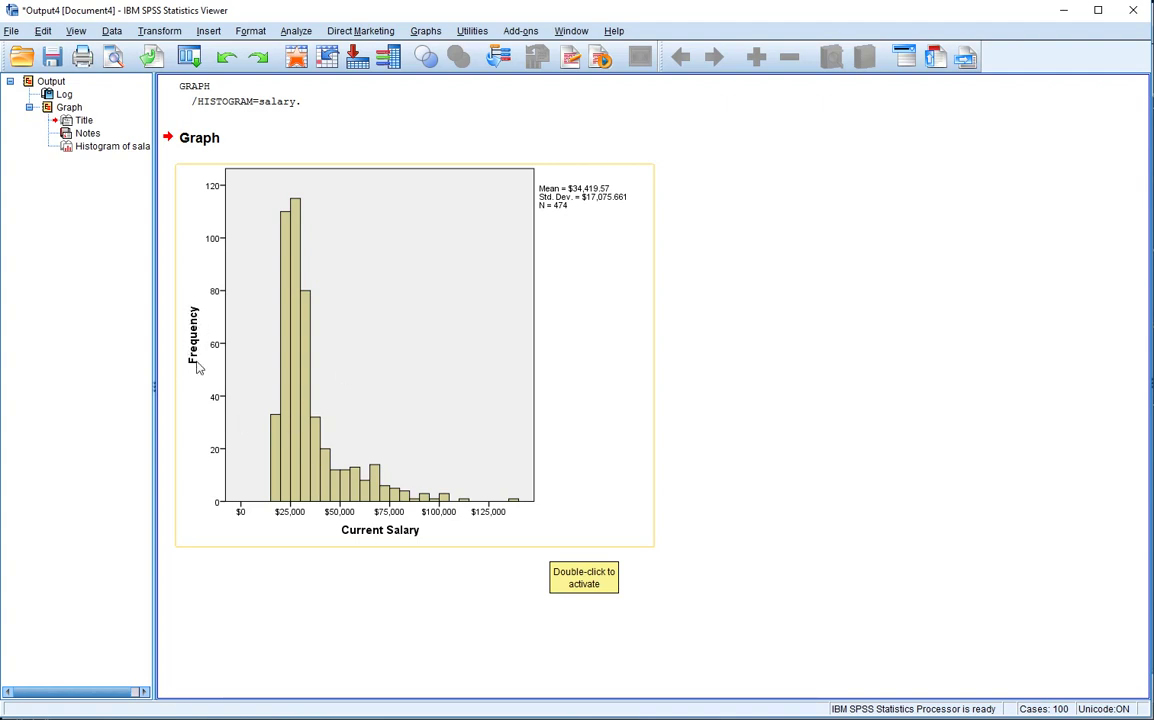
Open the salary histogram in the Chart Editor, shift its window up-left, and show its Options menu
{"action": "double_click", "coordinate": [387, 348]}
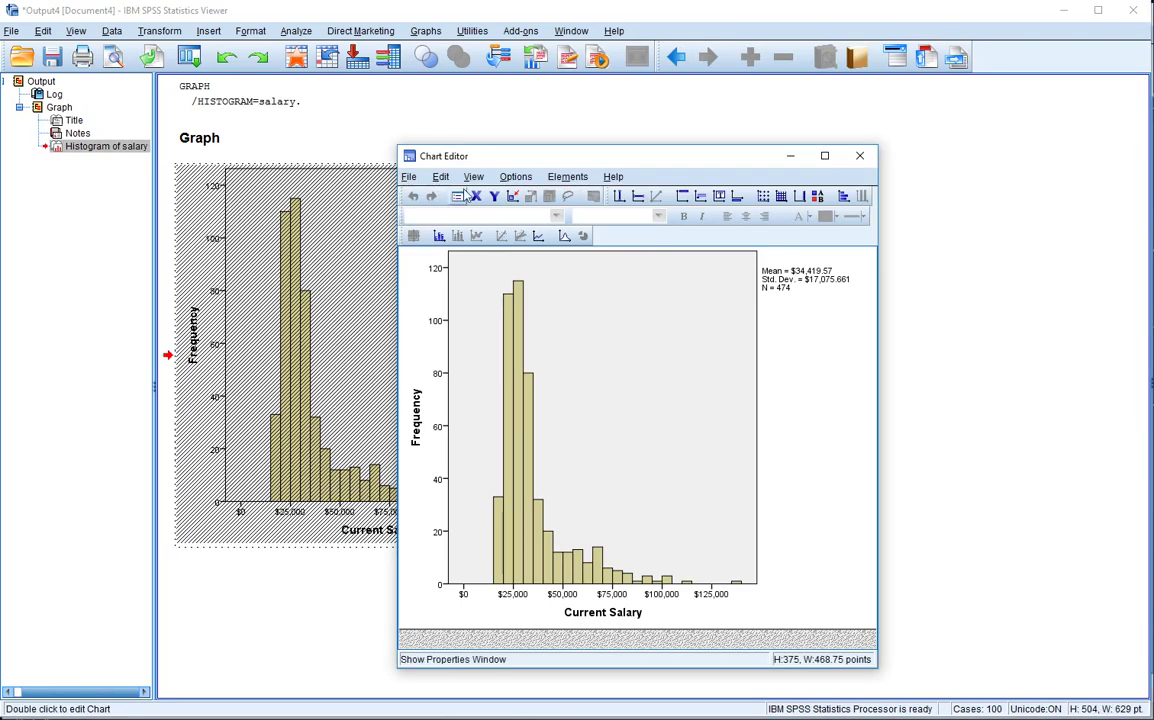
{"action": "left_click_drag", "start_coordinate": [472, 160], "coordinate": [387, 143]}
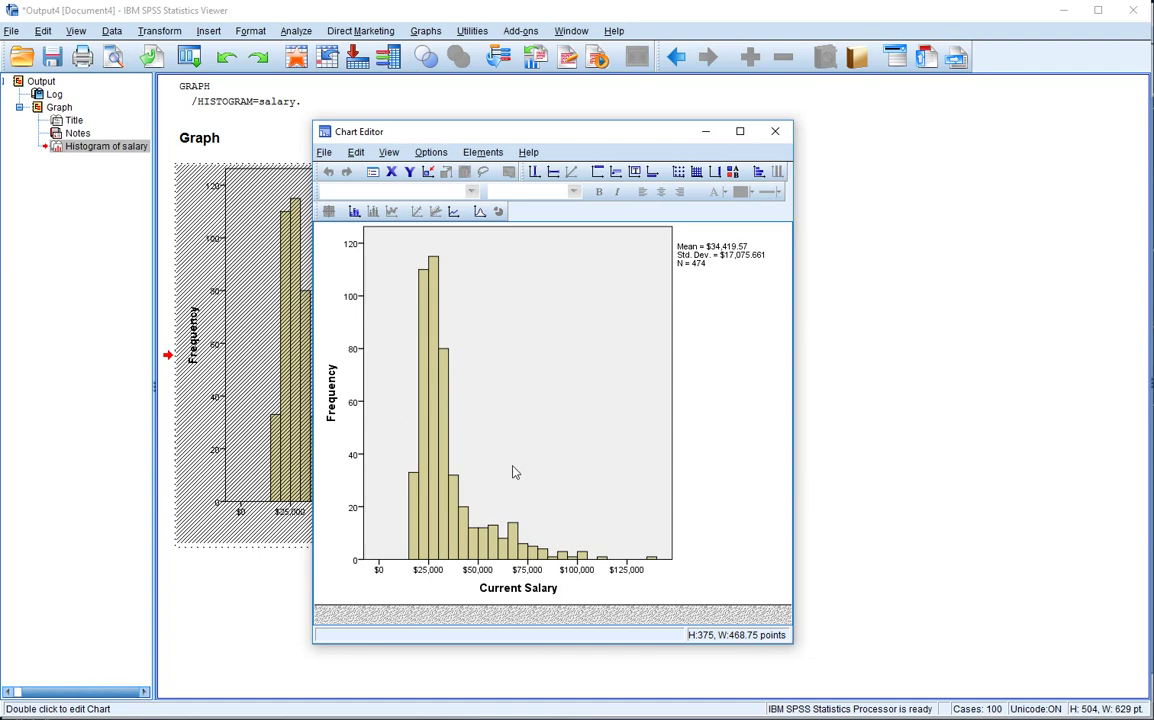
{"action": "left_click", "coordinate": [432, 152]}
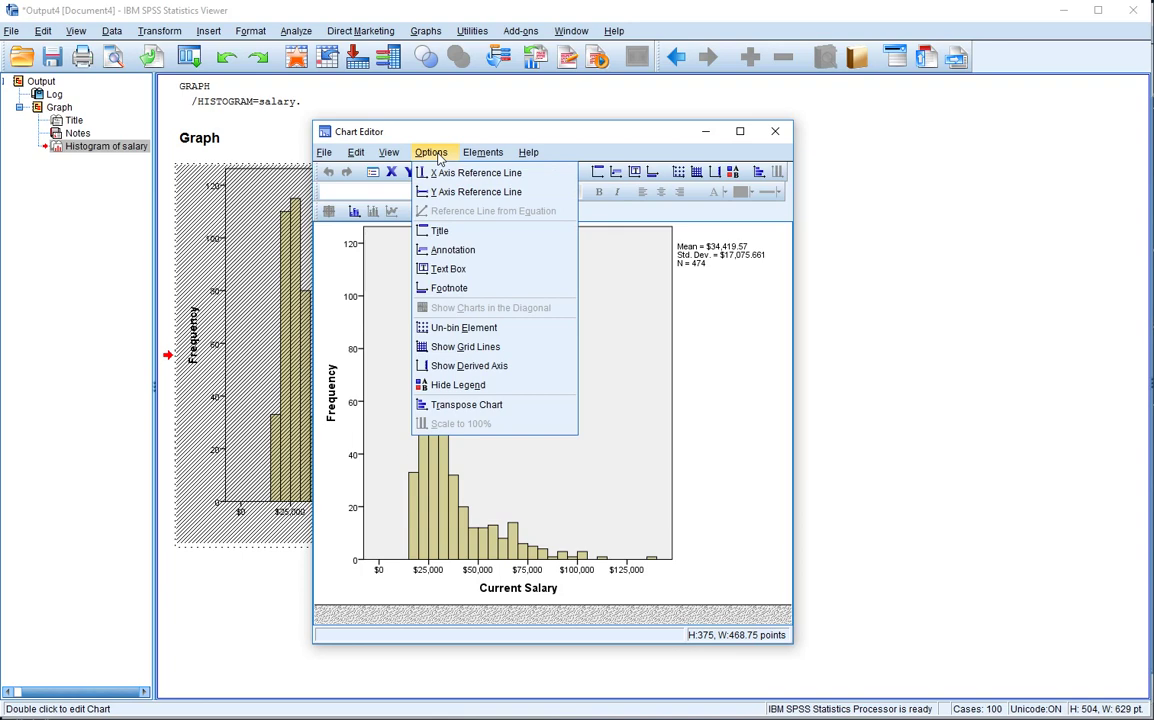
Add a chart title reading 'Histogram: Employee Salary Distribution'
{"action": "left_click", "coordinate": [447, 233]}
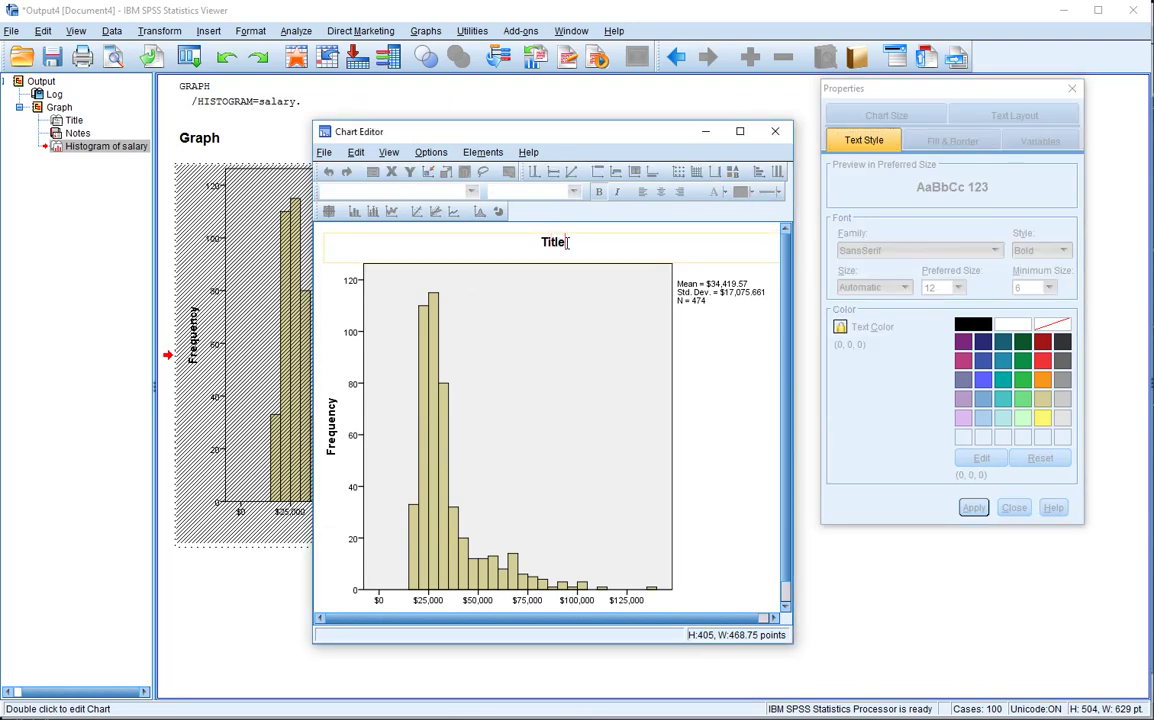
{"action": "key", "text": "BackSpace"}
{"action": "key", "text": "BackSpace"}
{"action": "type", "text": "Histogram : Sal"}
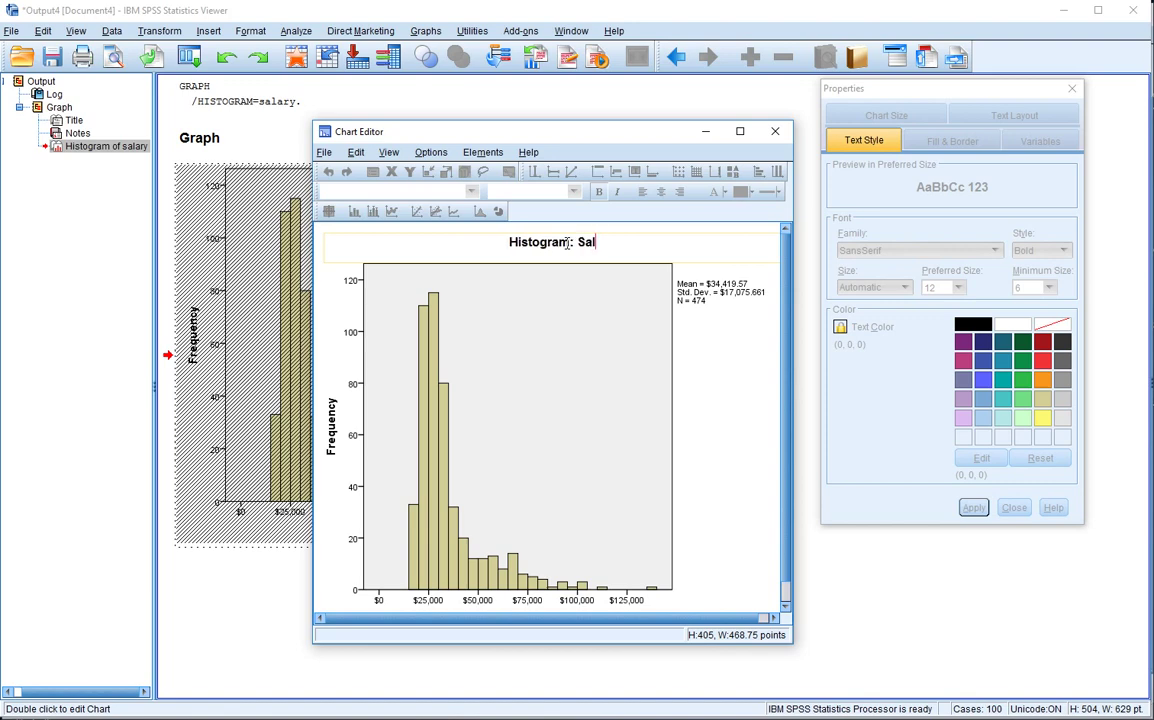
{"action": "key", "text": "BackSpace"}
{"action": "key", "text": "BackSpace"}
{"action": "key", "text": "BackSpace"}
{"action": "type", "text": "Employee S"}
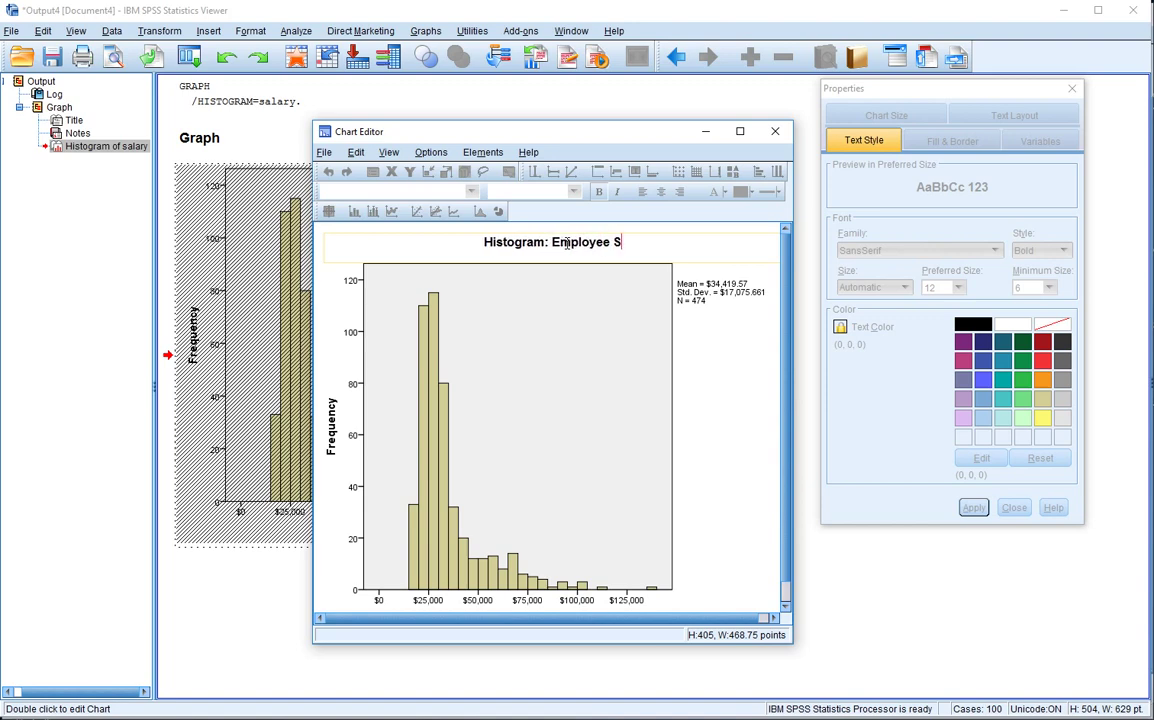
{"action": "type", "text": "alary Distribution"}
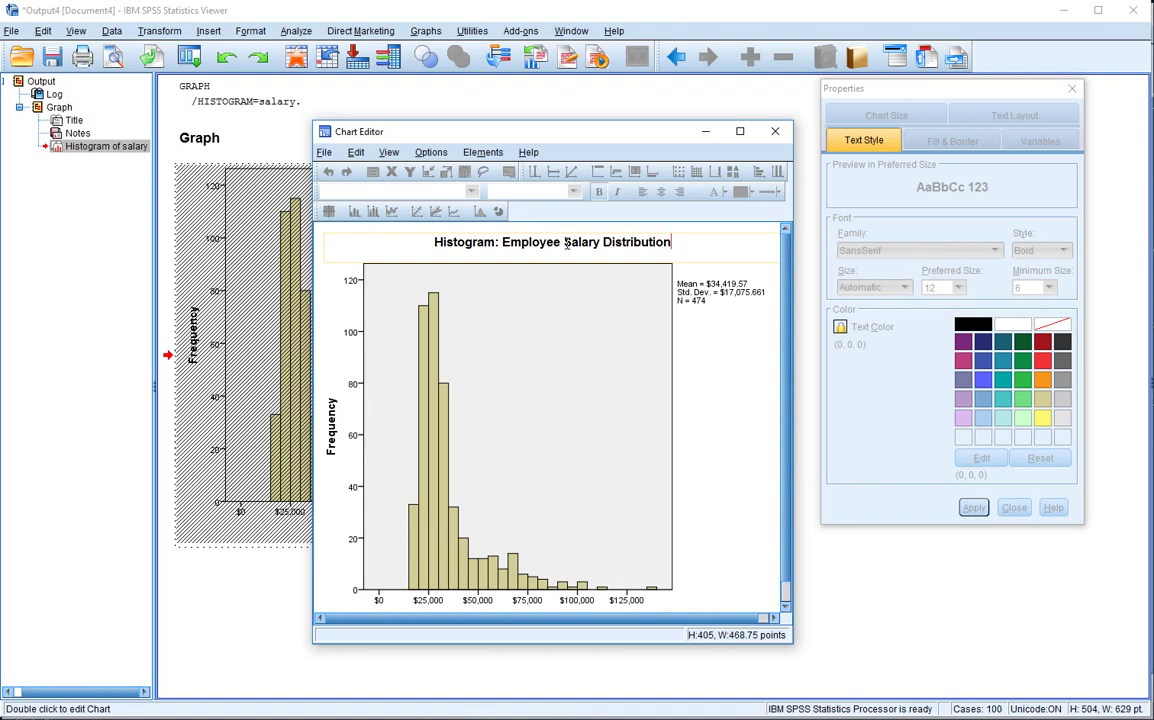
{"action": "left_click", "coordinate": [703, 396]}
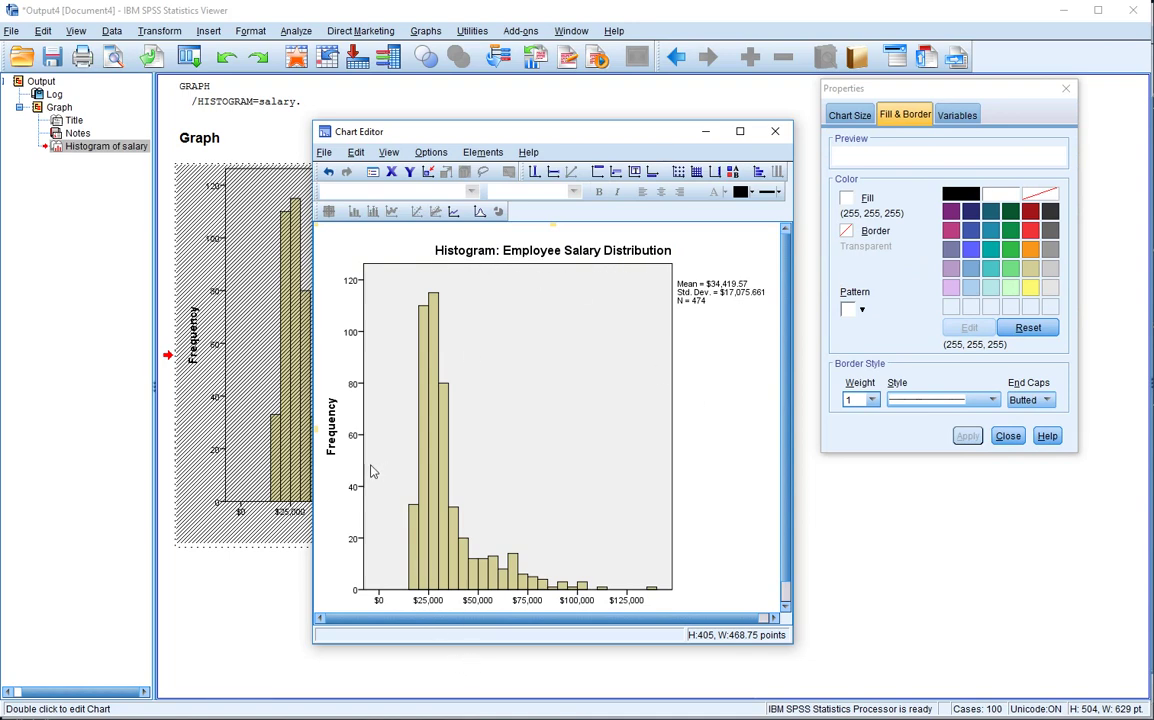
Change the vertical axis label text 'Frequency' to 'Number of Employees'
{"action": "left_click", "coordinate": [333, 430]}
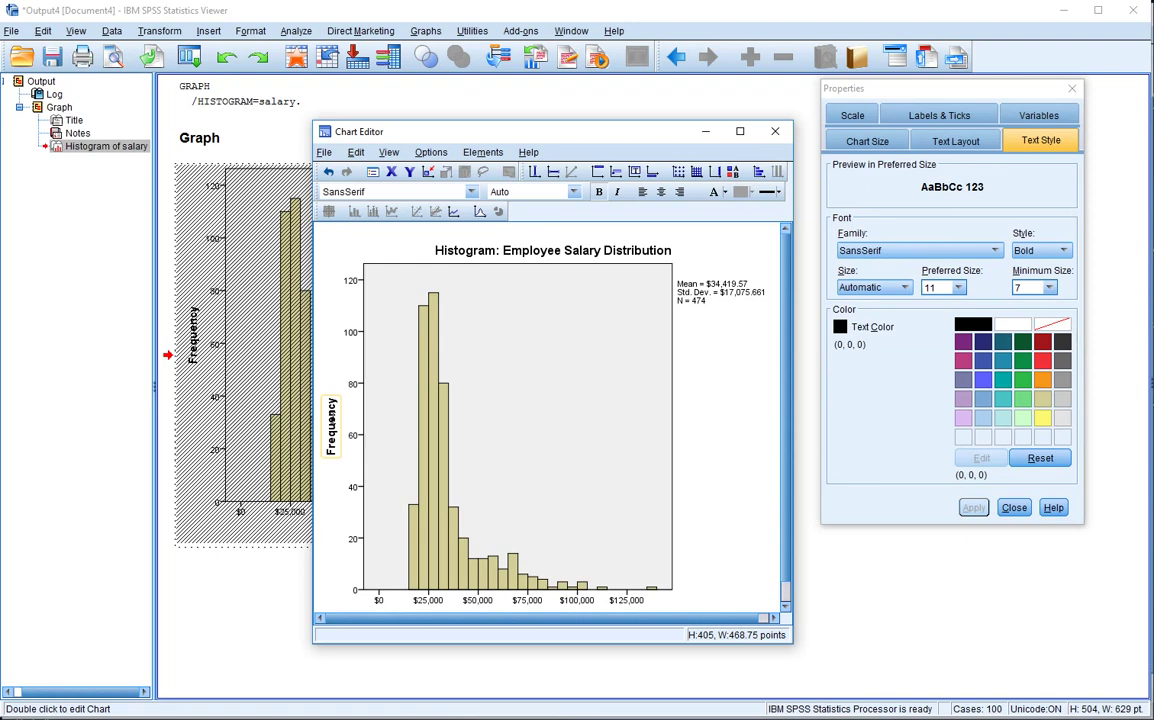
{"action": "left_click", "coordinate": [335, 420]}
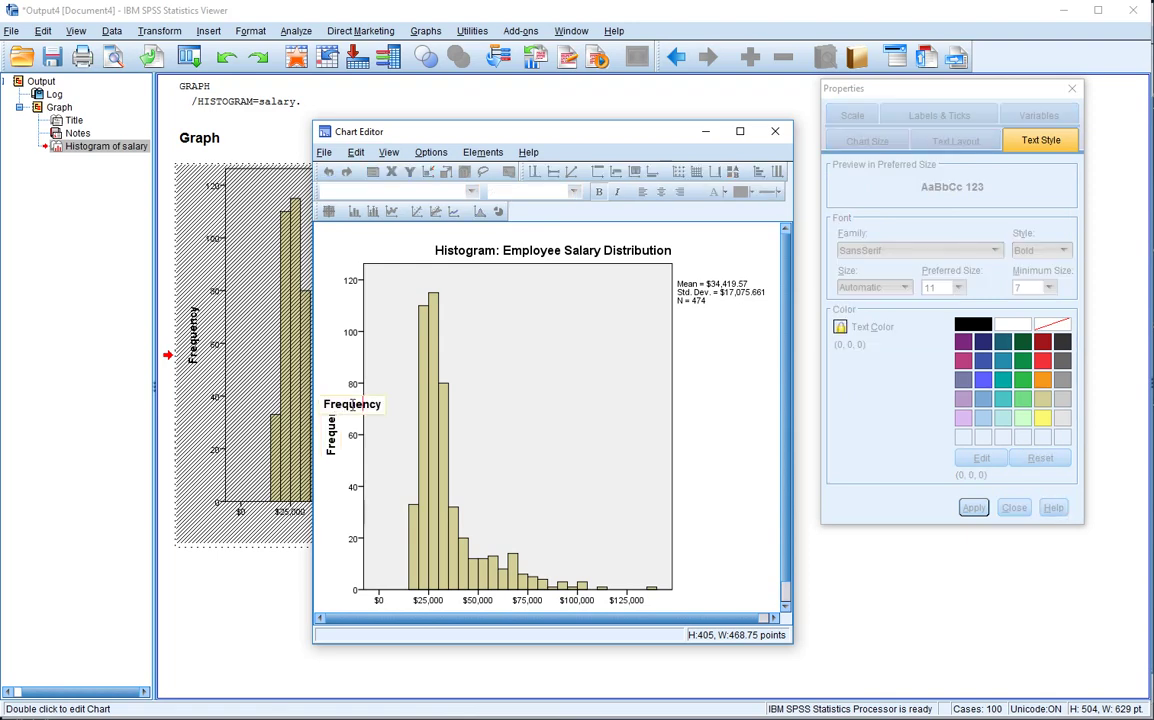
{"action": "key", "text": "BackSpace"}
{"action": "key", "text": "BackSpace"}
{"action": "key", "text": "BackSpace"}
{"action": "key", "text": "BackSpace"}
{"action": "key", "text": "BackSpace"}
{"action": "key", "text": "BackSpace"}
{"action": "key", "text": "BackSpace"}
{"action": "key", "text": "BackSpace"}
{"action": "type", "text": "Number of Employee"}
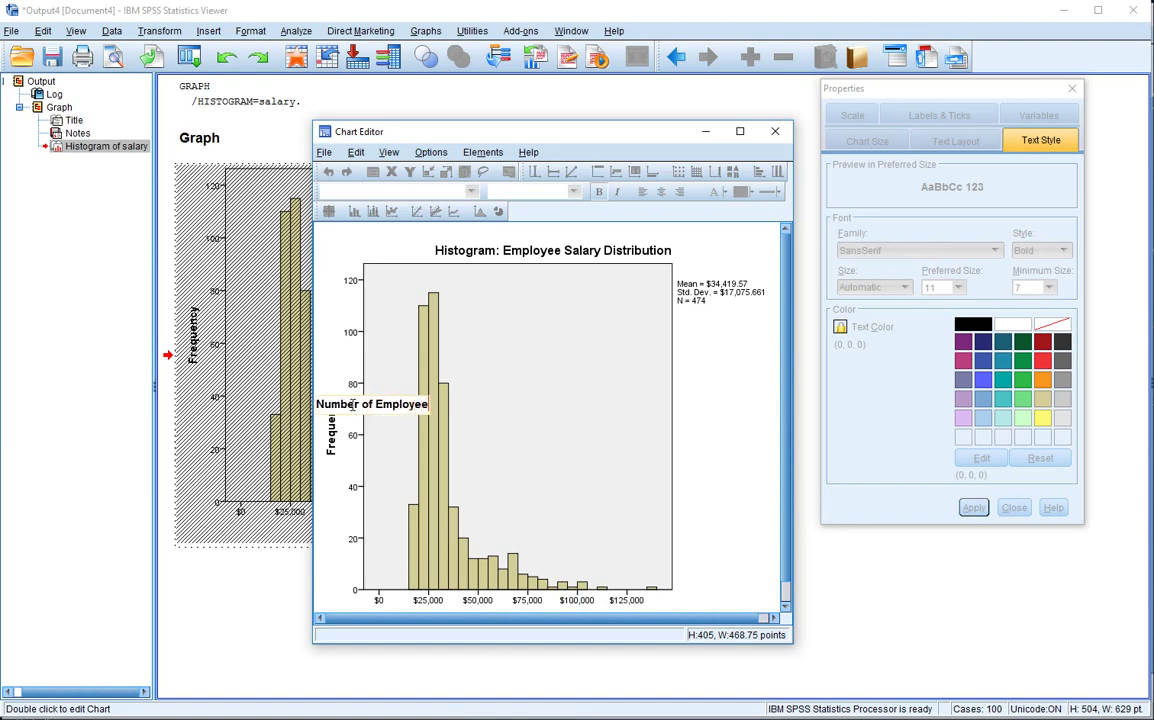
{"action": "type", "text": "s"}
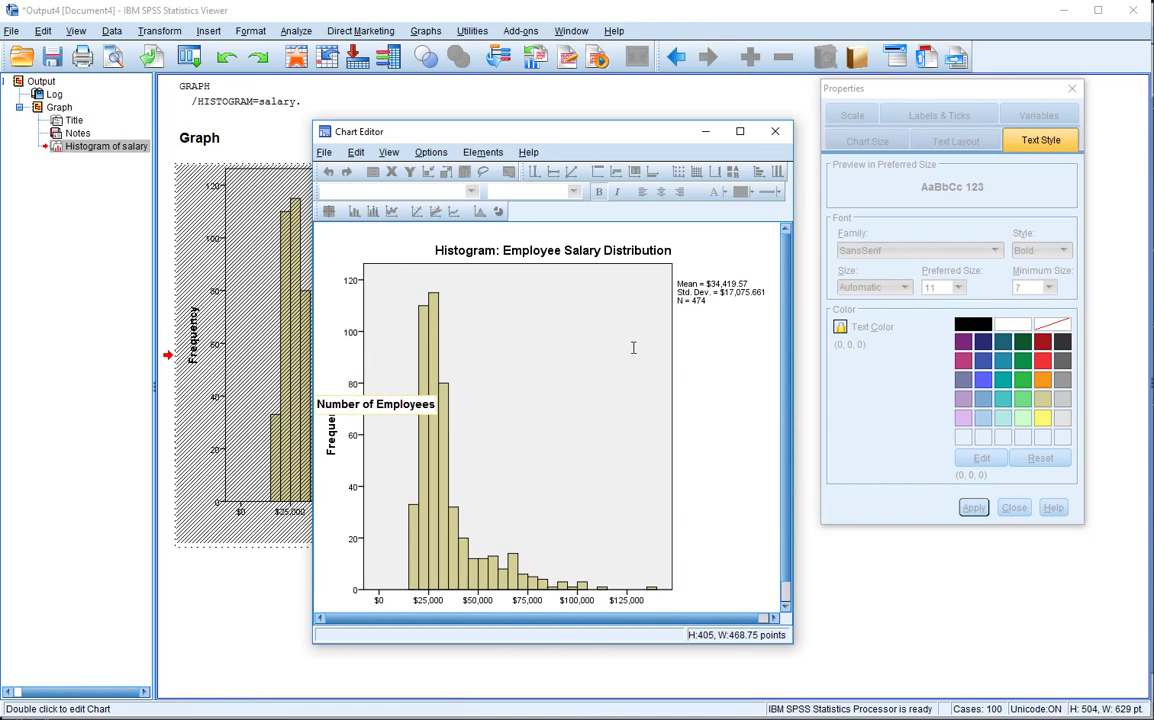
{"action": "left_click", "coordinate": [707, 368]}
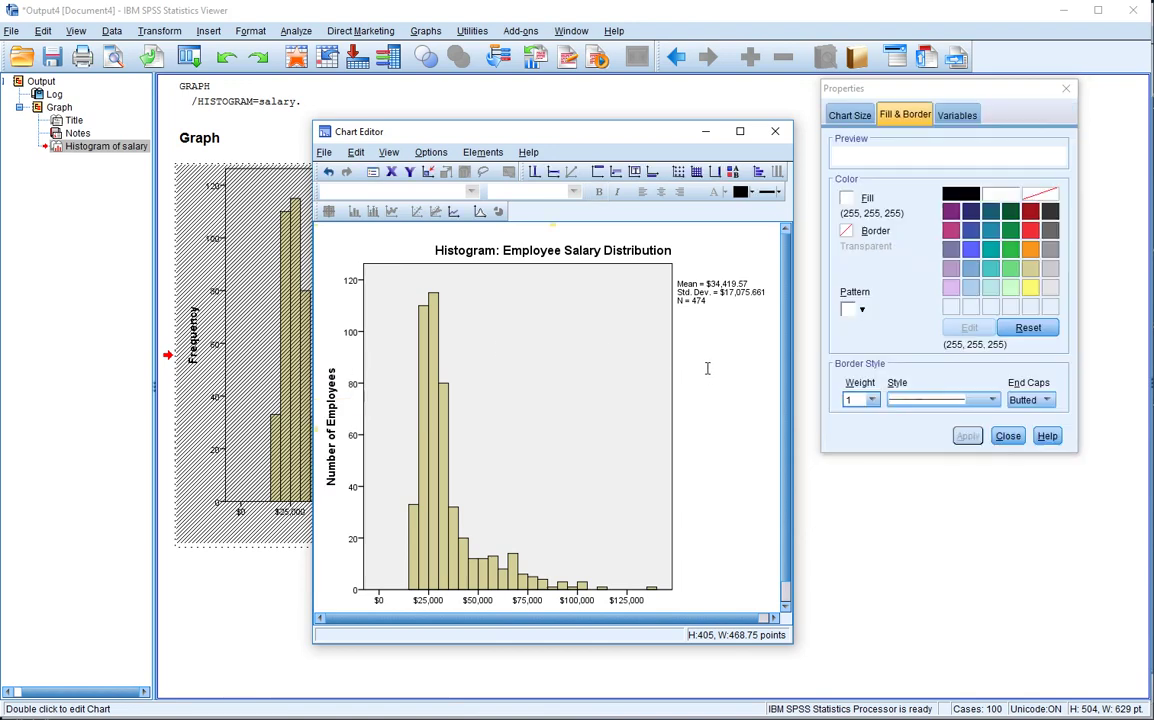